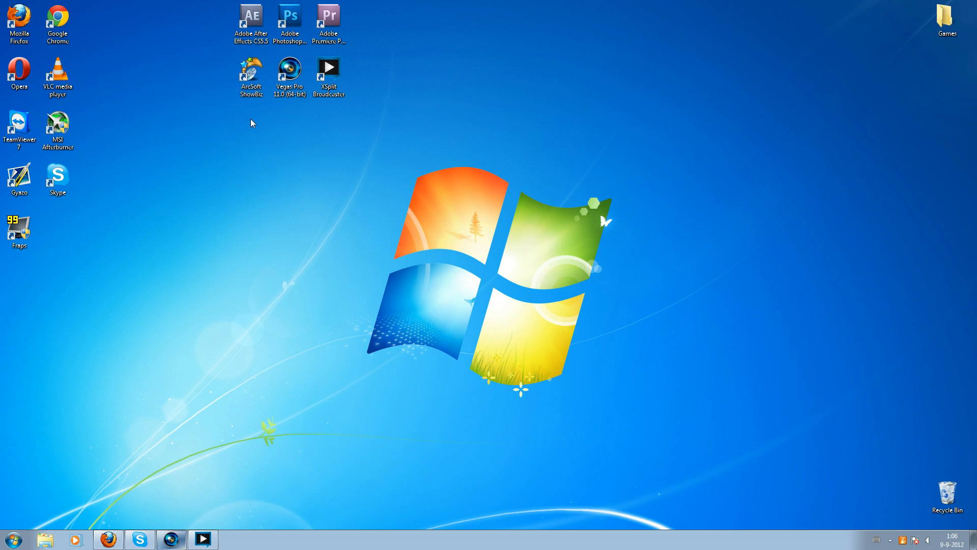
Open the capture module of ArcSoft ShowBiz and select HDMI as the video input
{"action": "double_click", "coordinate": [249, 97]}
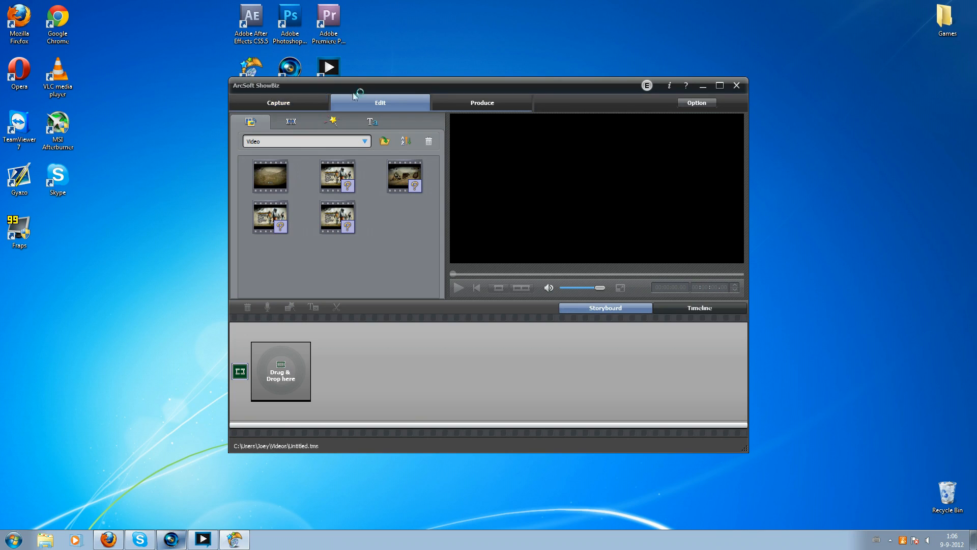
{"action": "left_click", "coordinate": [292, 107]}
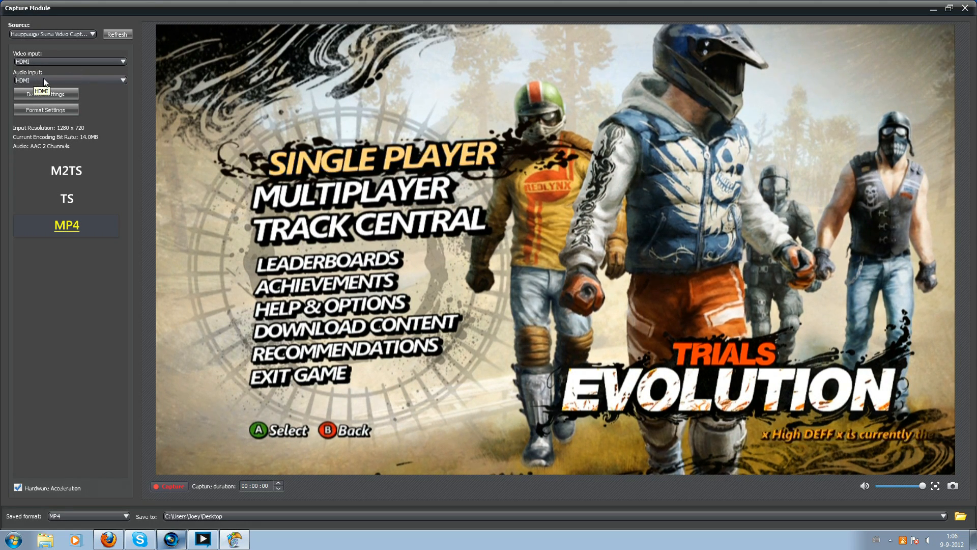
{"action": "left_click", "coordinate": [50, 62]}
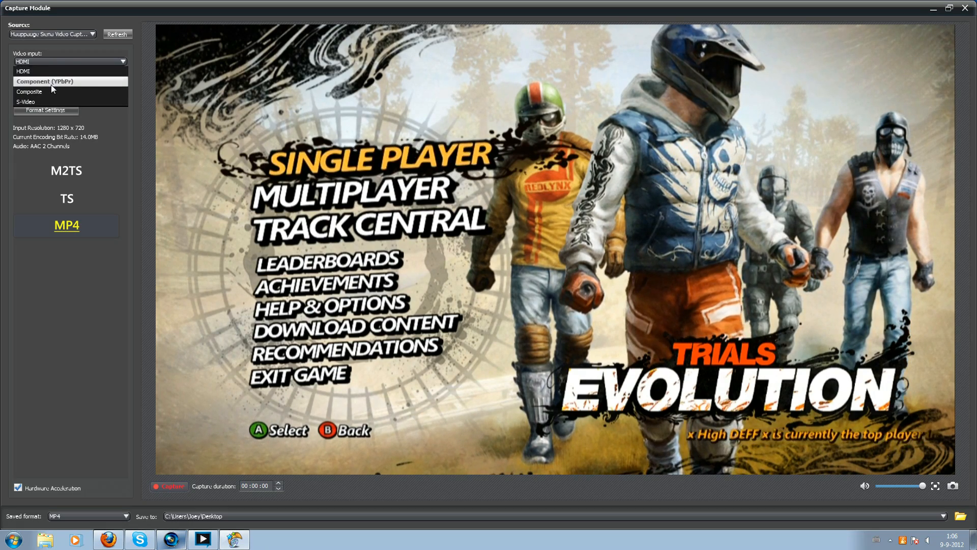
{"action": "left_click", "coordinate": [51, 69]}
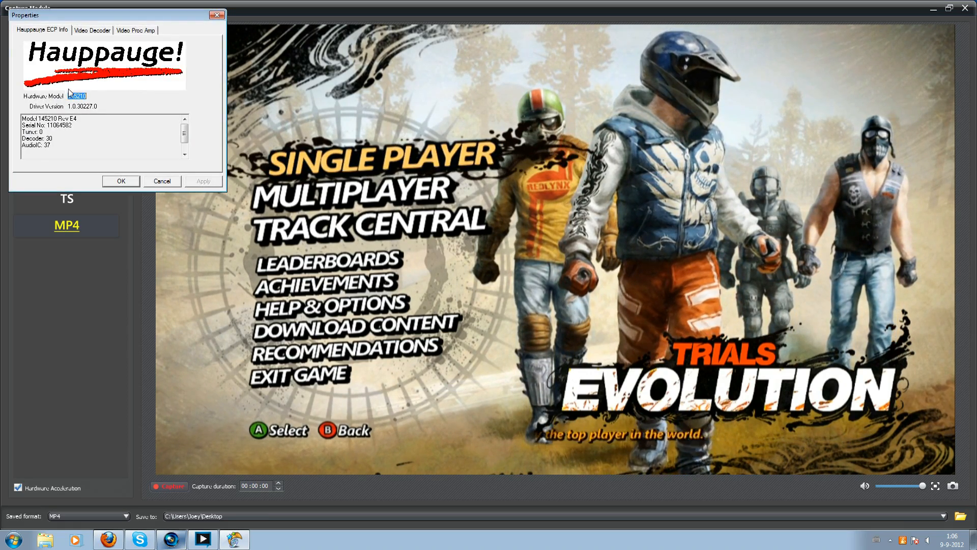
Review the capture device's Video Proc Amp settings and the bit rate settings of its video encoder
{"action": "left_click", "coordinate": [134, 30]}
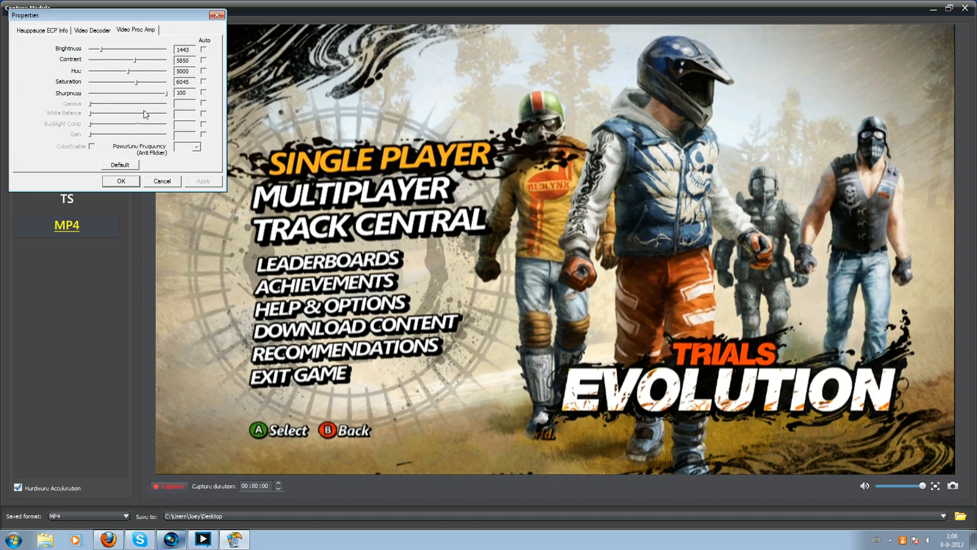
{"action": "left_click", "coordinate": [126, 181]}
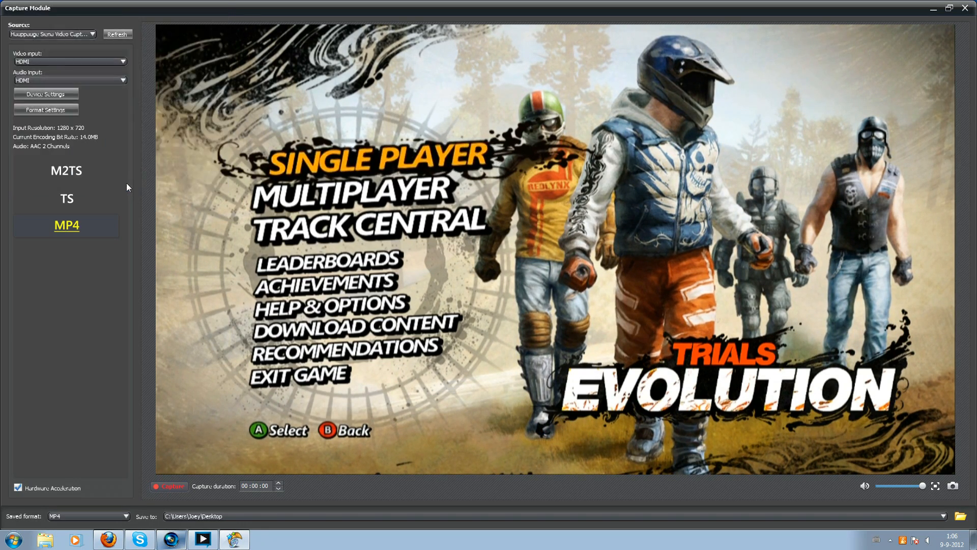
{"action": "left_click", "coordinate": [45, 111]}
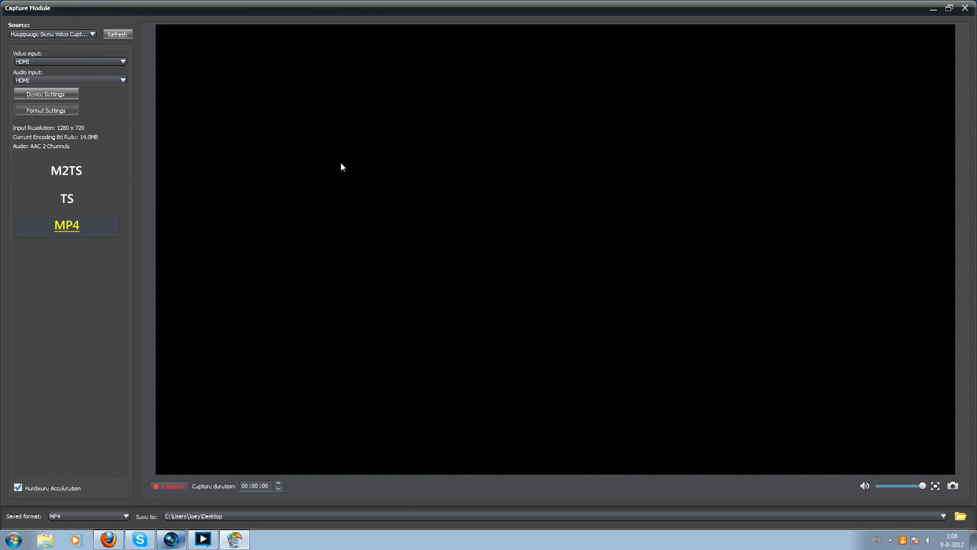
{"action": "left_click_drag", "start_coordinate": [191, 16], "coordinate": [312, 34]}
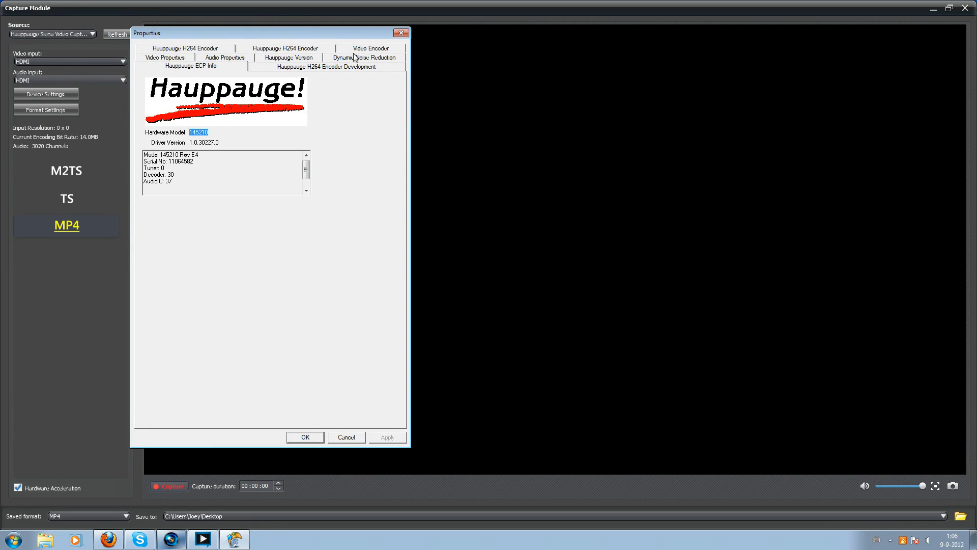
{"action": "left_click", "coordinate": [364, 49]}
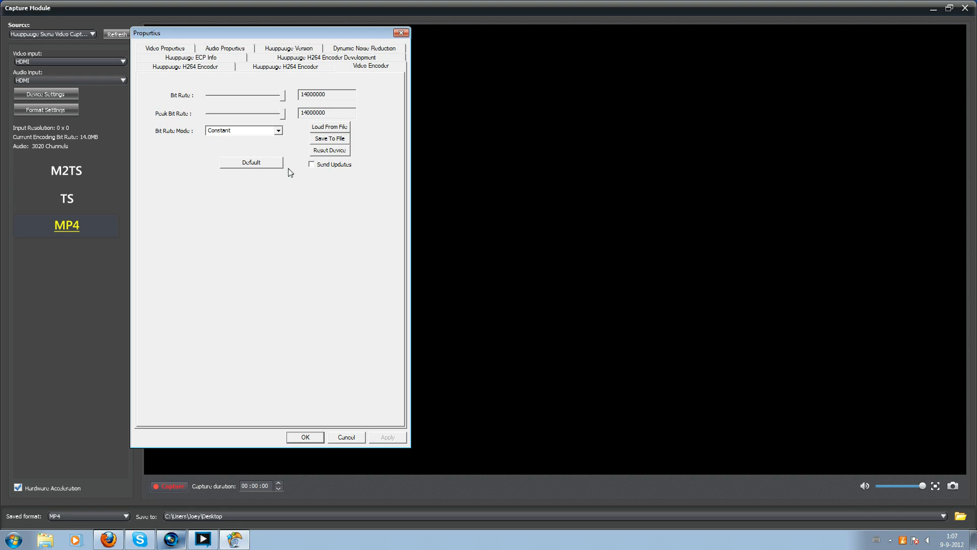
{"action": "left_click", "coordinate": [314, 438]}
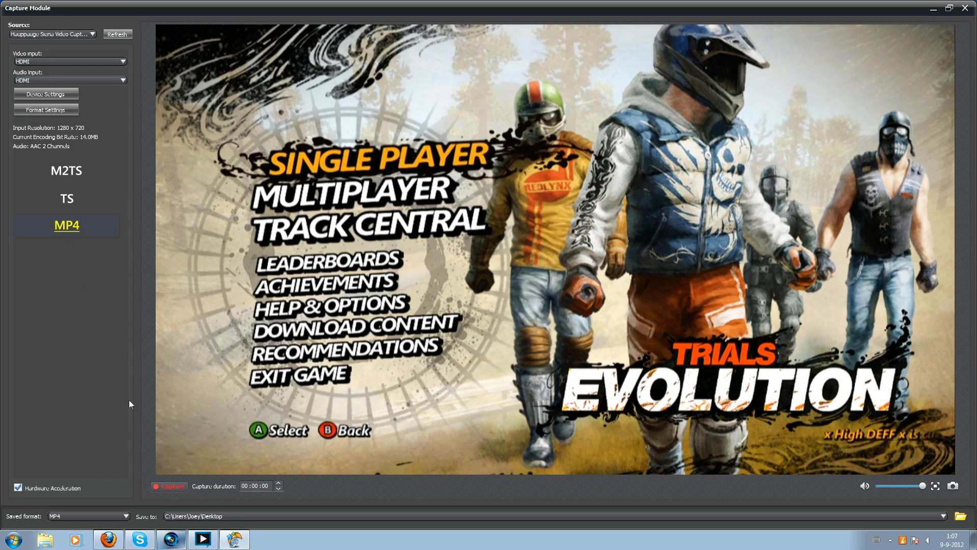
Record about 24 seconds of gameplay as MP4 and close the capture module and ShowBiz
{"action": "left_click", "coordinate": [182, 484]}
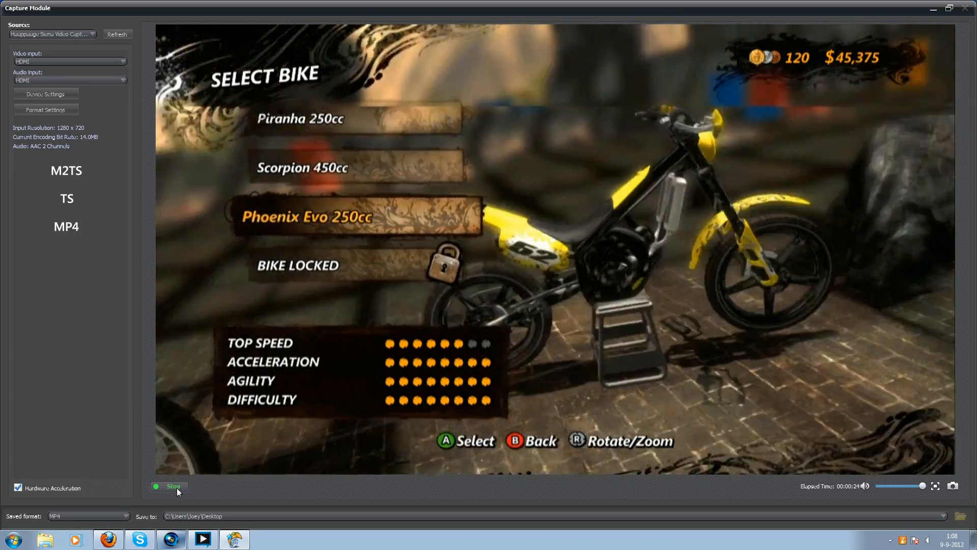
{"action": "left_click", "coordinate": [176, 487]}
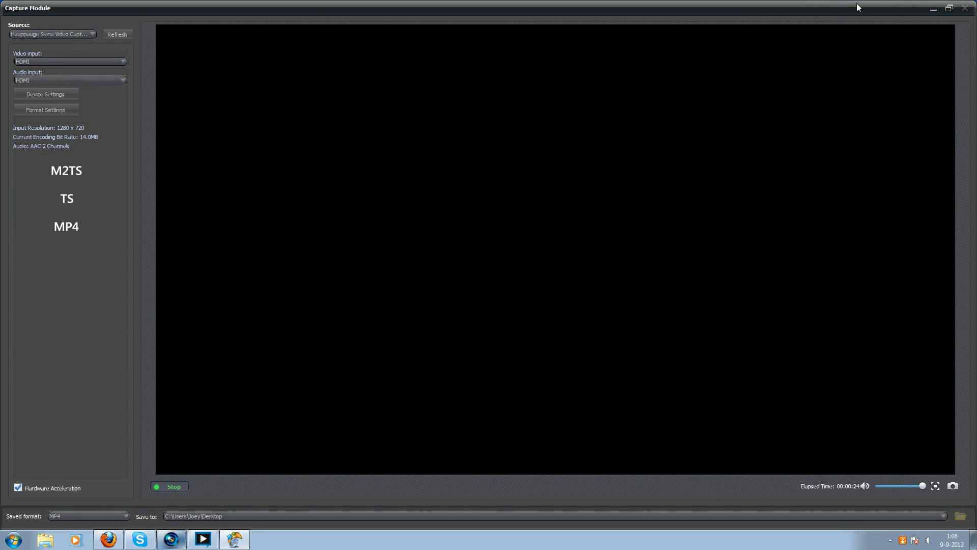
{"action": "left_click", "coordinate": [967, 10]}
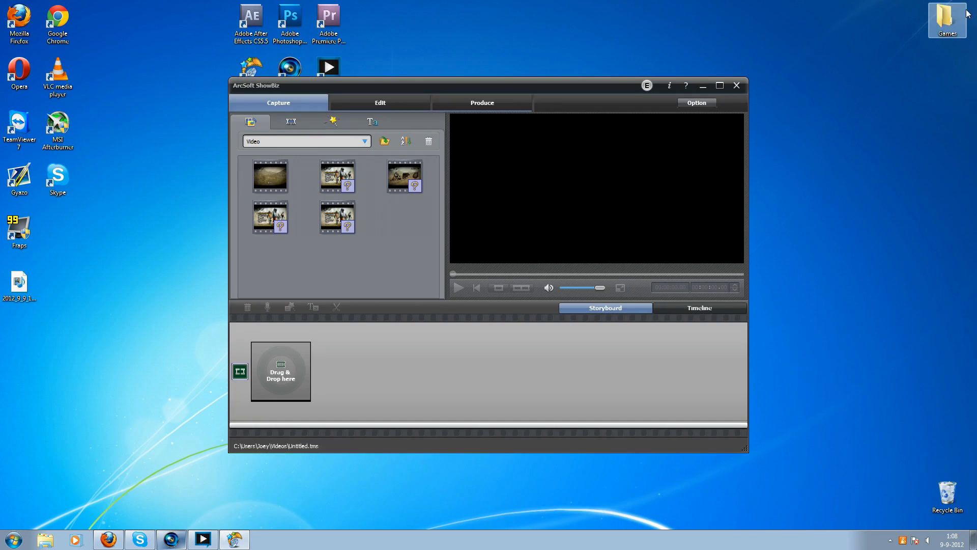
{"action": "left_click", "coordinate": [736, 86]}
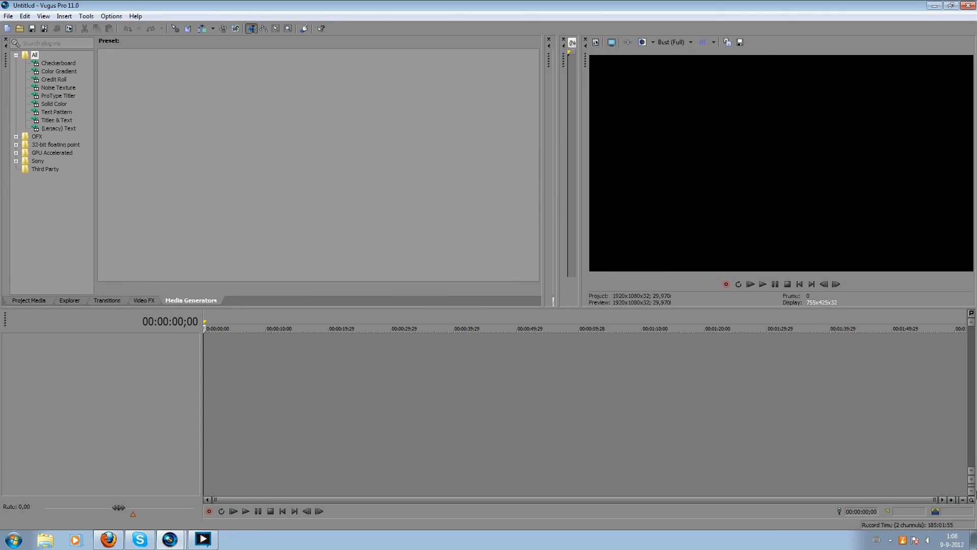
Bring the captured MP4 file from the desktop onto the start of the Vegas Pro timeline
{"action": "key", "text": "super+d"}
{"action": "left_click_drag", "start_coordinate": [12, 285], "coordinate": [204, 541]}
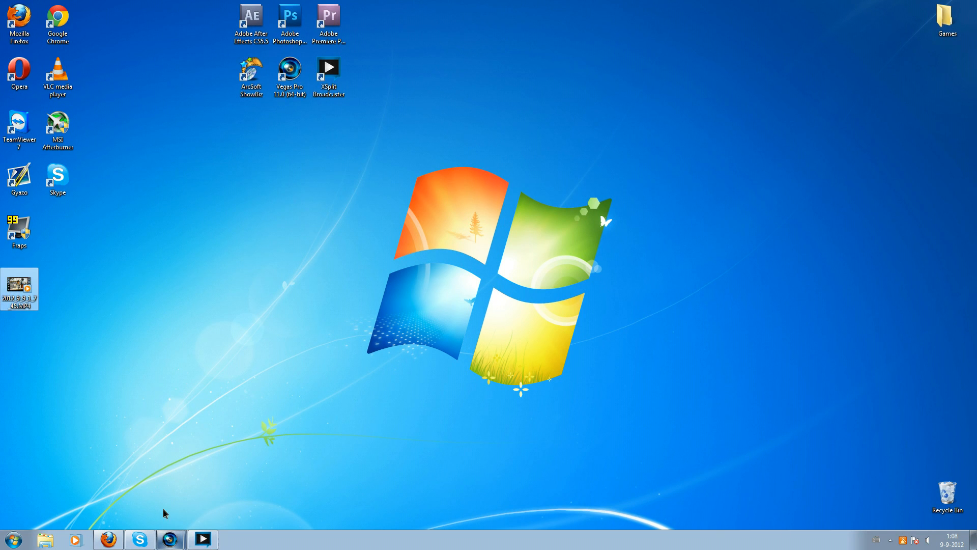
{"action": "left_click_drag", "start_coordinate": [164, 514], "coordinate": [196, 404]}
{"action": "left_click", "coordinate": [243, 357]}
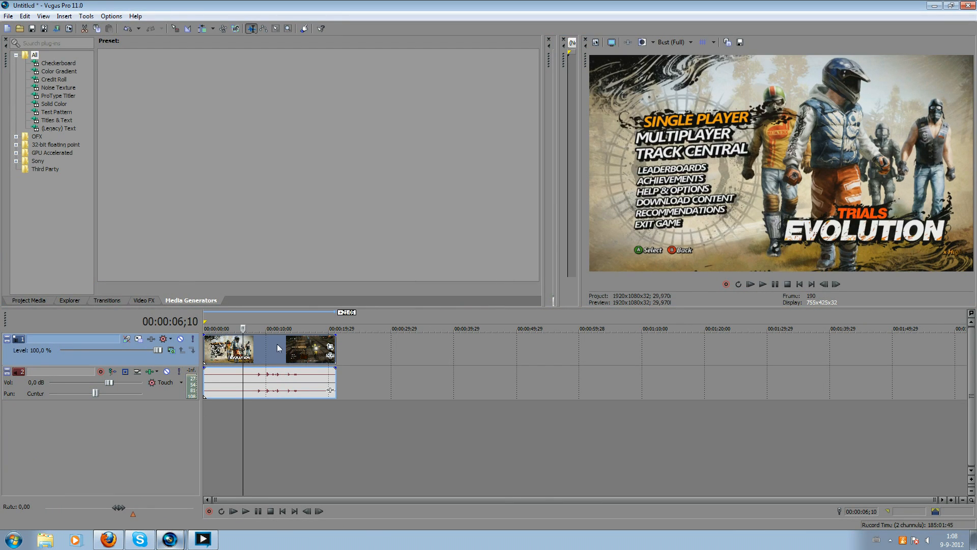
Set the gameplay video event to Disable resample in its properties
{"action": "right_click", "coordinate": [276, 337]}
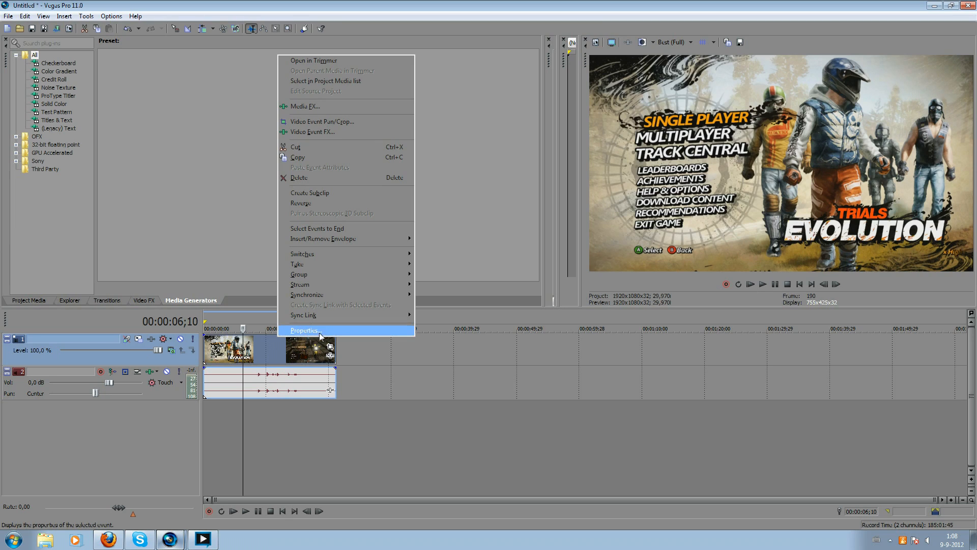
{"action": "left_click", "coordinate": [321, 332]}
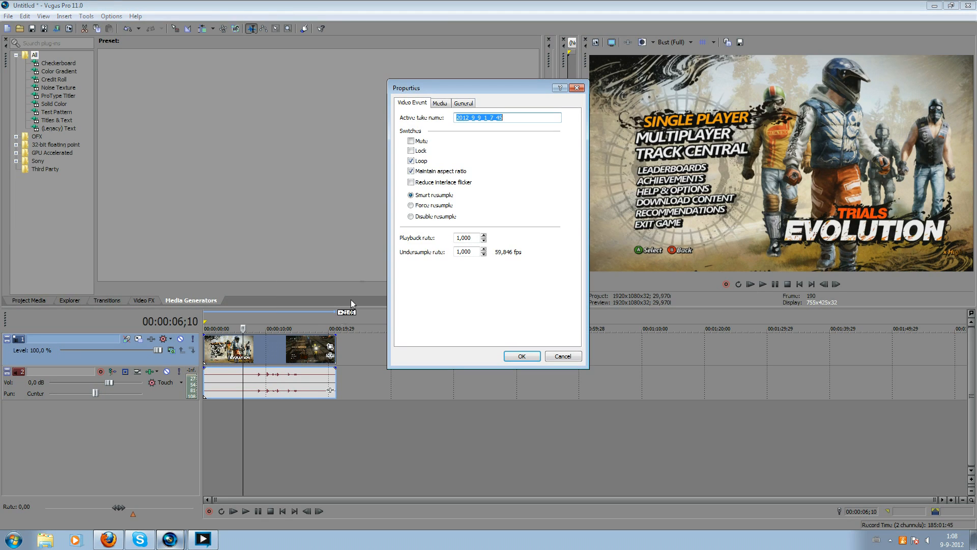
{"action": "left_click", "coordinate": [432, 217]}
{"action": "left_click", "coordinate": [539, 358]}
{"action": "left_click", "coordinate": [292, 356]}
Open the custom settings of the HDPVR template under MainConcept AVC/AAC in Render As
{"action": "left_click", "coordinate": [9, 16]}
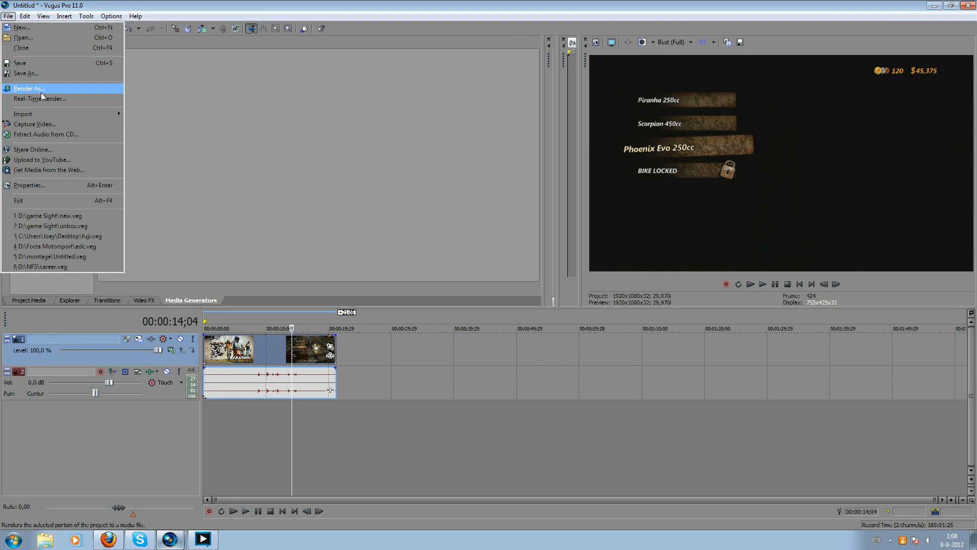
{"action": "left_click", "coordinate": [40, 89]}
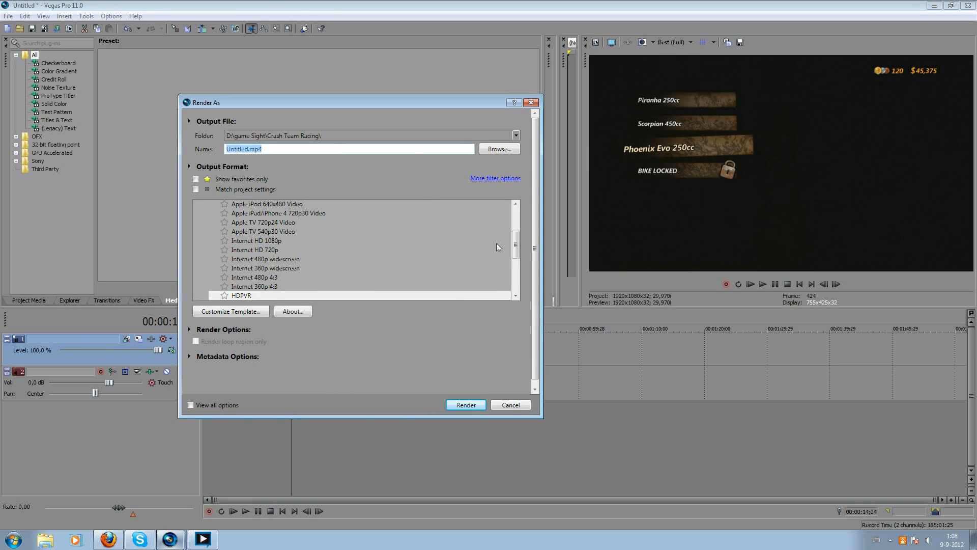
{"action": "left_click_drag", "start_coordinate": [515, 247], "coordinate": [515, 227]}
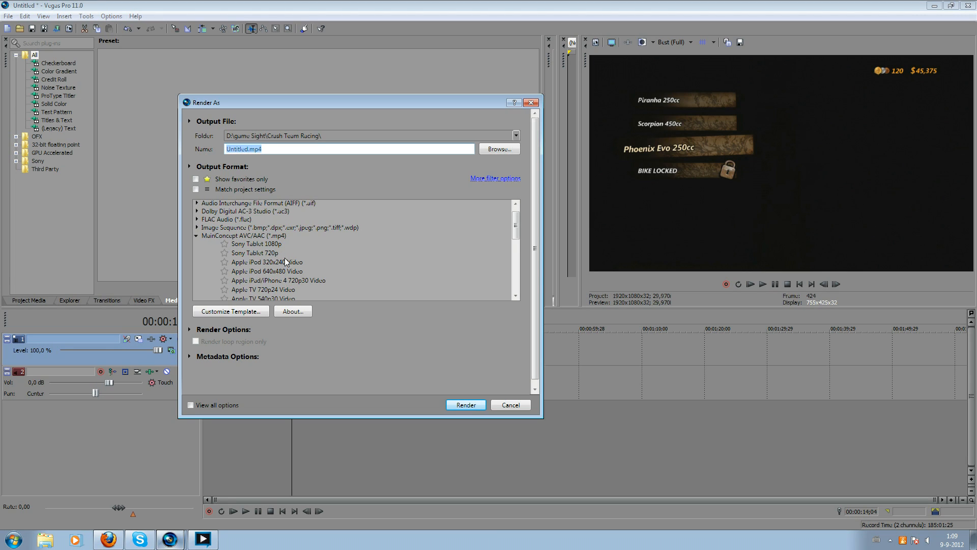
{"action": "left_click_drag", "start_coordinate": [518, 224], "coordinate": [519, 220]}
{"action": "left_click_drag", "start_coordinate": [515, 227], "coordinate": [515, 249]}
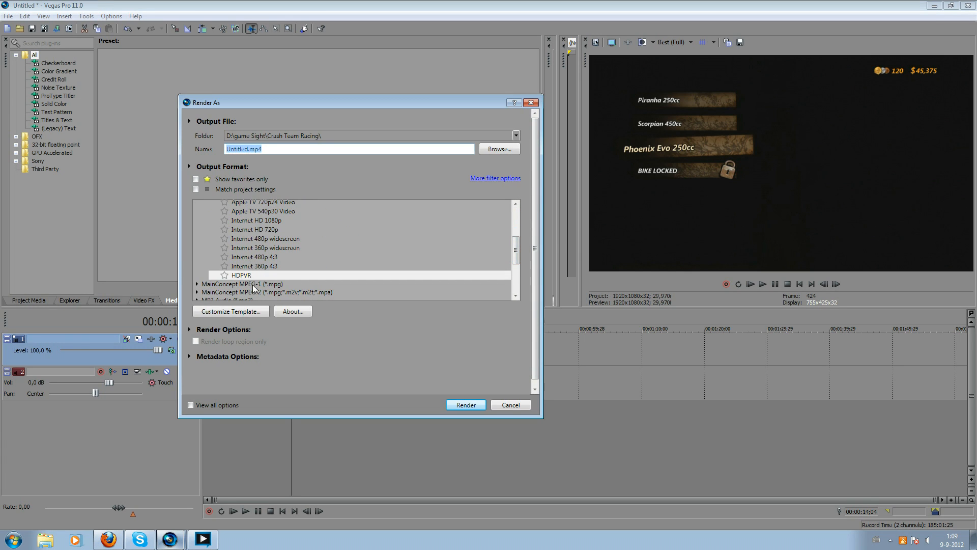
{"action": "left_click", "coordinate": [259, 310]}
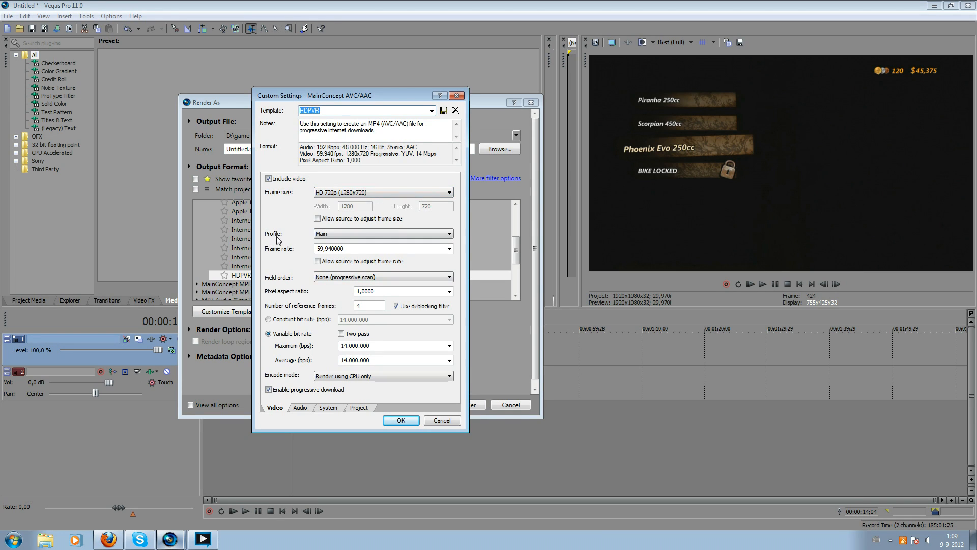
Use the Main profile, 14.000.000 bps maximum and average variable bit rate, and Render using CPU only as the encode mode
{"action": "left_click", "coordinate": [353, 235]}
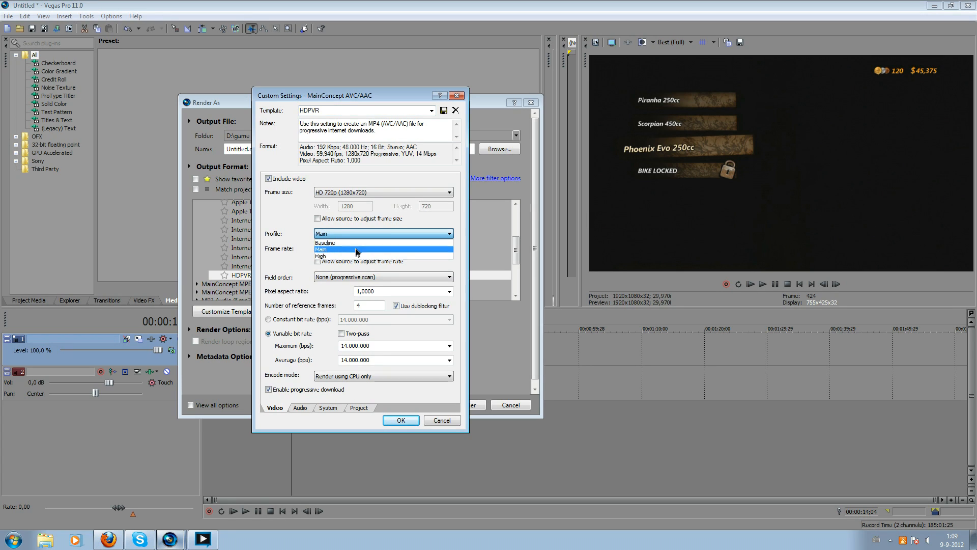
{"action": "left_click", "coordinate": [358, 251]}
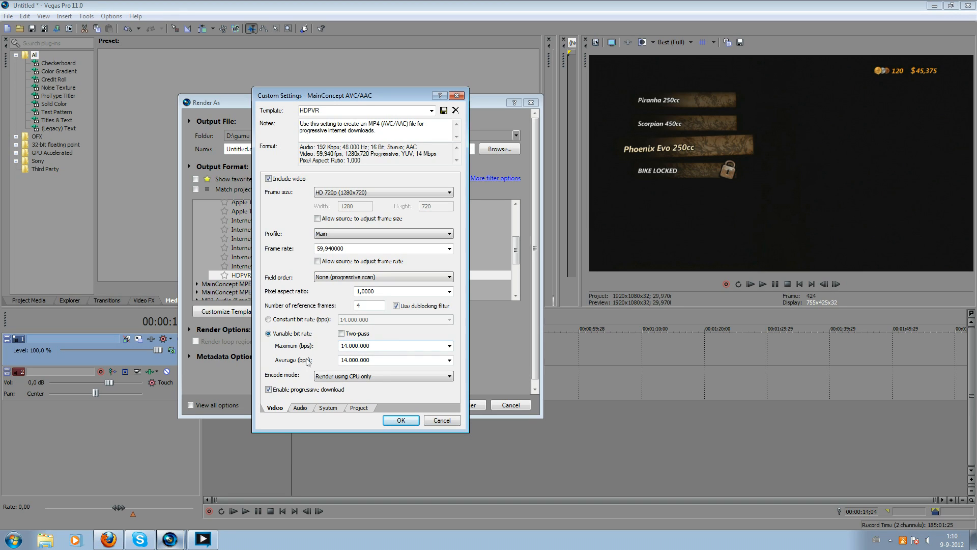
{"action": "left_click", "coordinate": [387, 346]}
{"action": "left_click", "coordinate": [386, 359]}
{"action": "left_click", "coordinate": [389, 344]}
{"action": "left_click", "coordinate": [336, 379]}
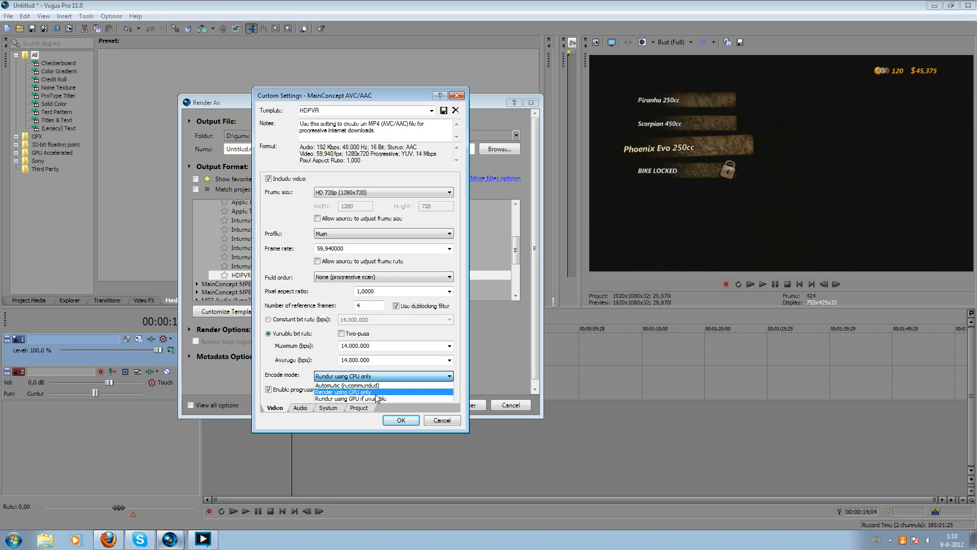
{"action": "left_click", "coordinate": [375, 392]}
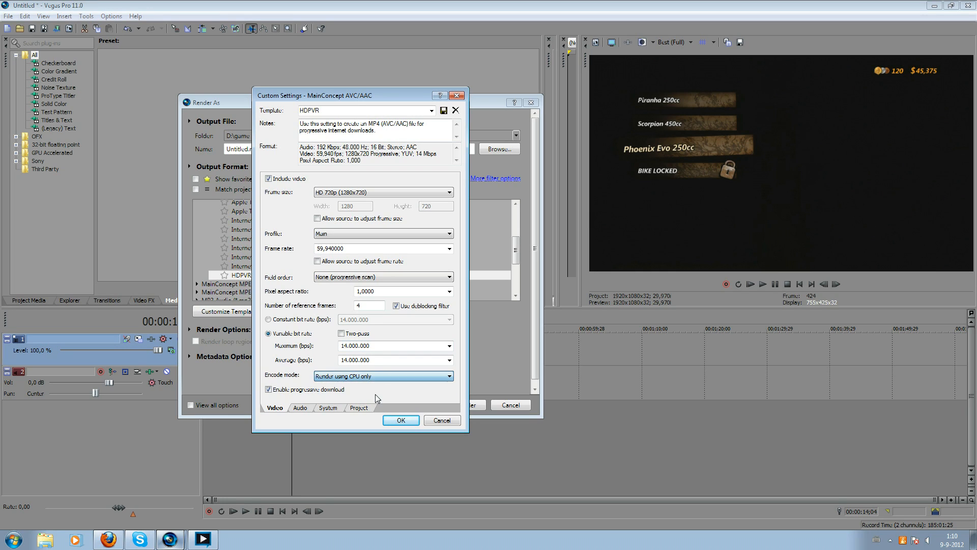
Choose an audio sample rate of 48.000 Hz and keep the audio bit rate at 192.000 bps
{"action": "left_click", "coordinate": [301, 408]}
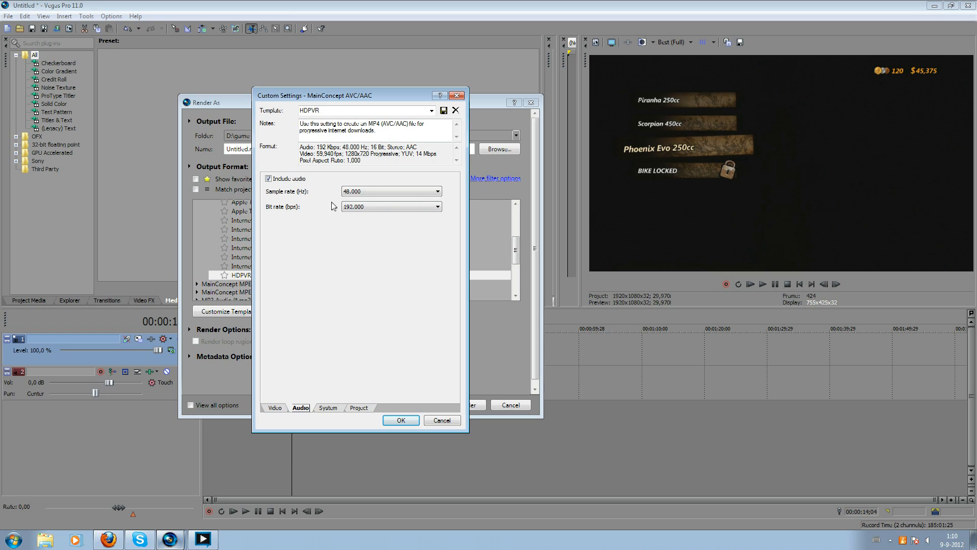
{"action": "left_click", "coordinate": [370, 192]}
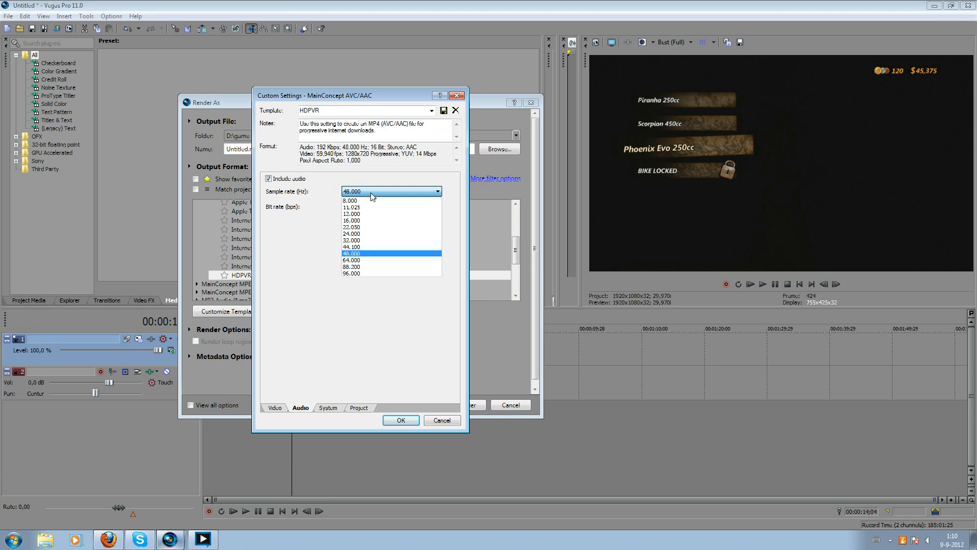
{"action": "left_click", "coordinate": [377, 255]}
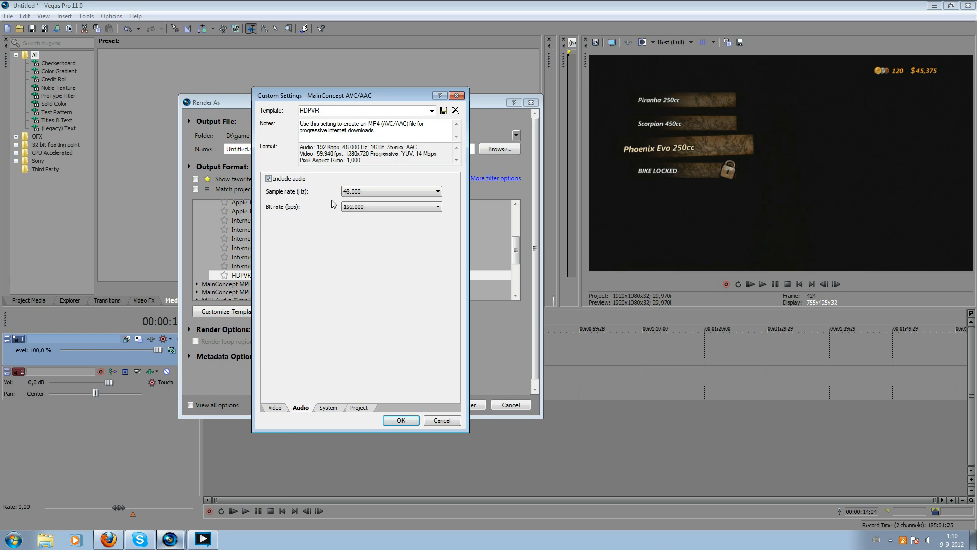
{"action": "left_click", "coordinate": [368, 207]}
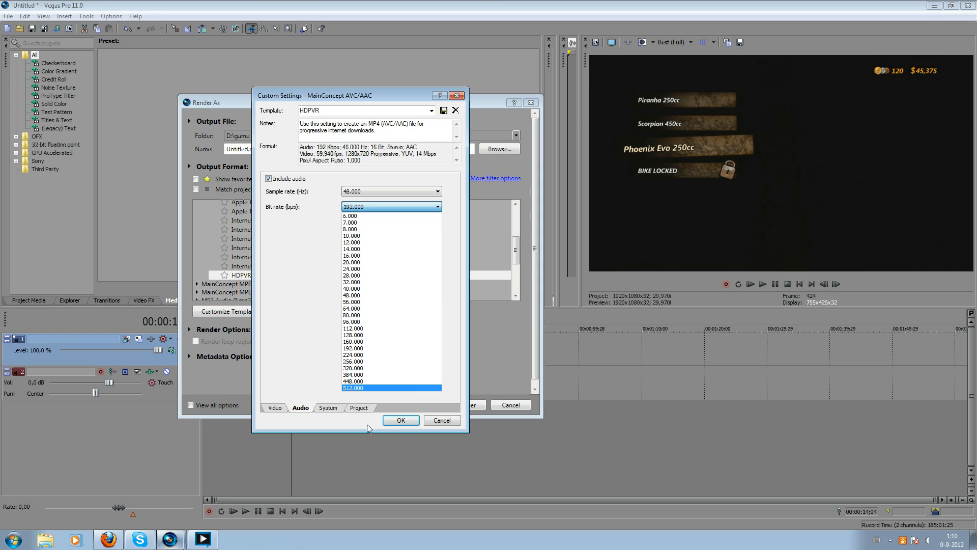
{"action": "left_click", "coordinate": [334, 411]}
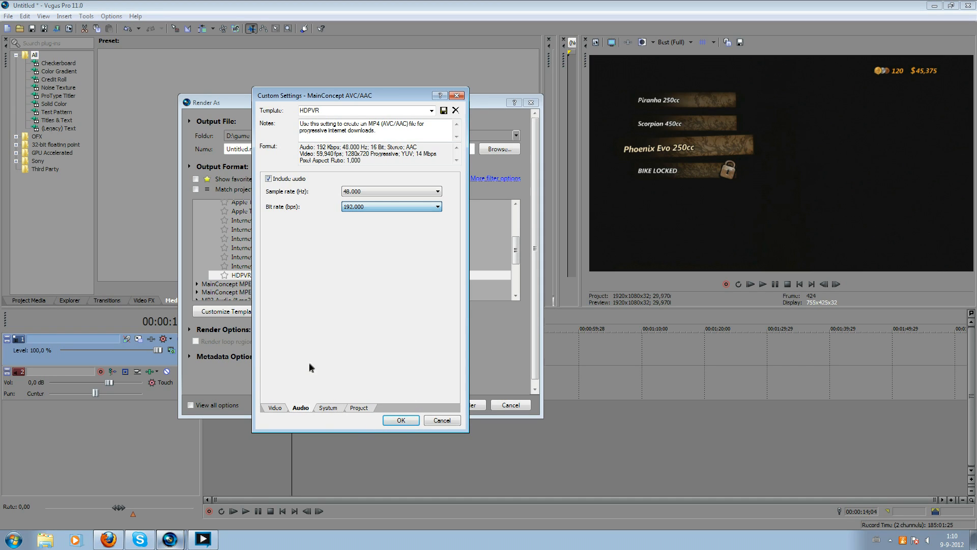
Check GPU availability in the render template's system settings
{"action": "left_click", "coordinate": [330, 409]}
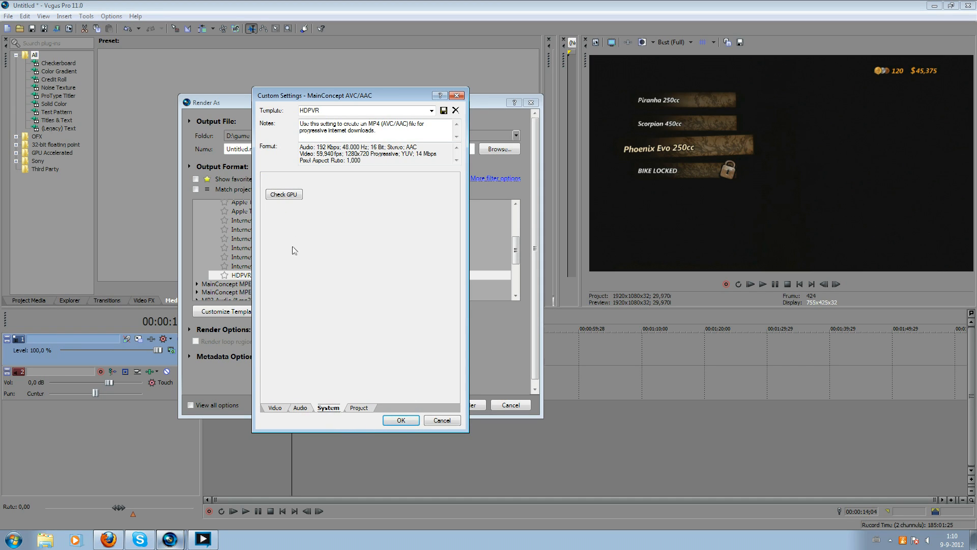
{"action": "left_click", "coordinate": [285, 197]}
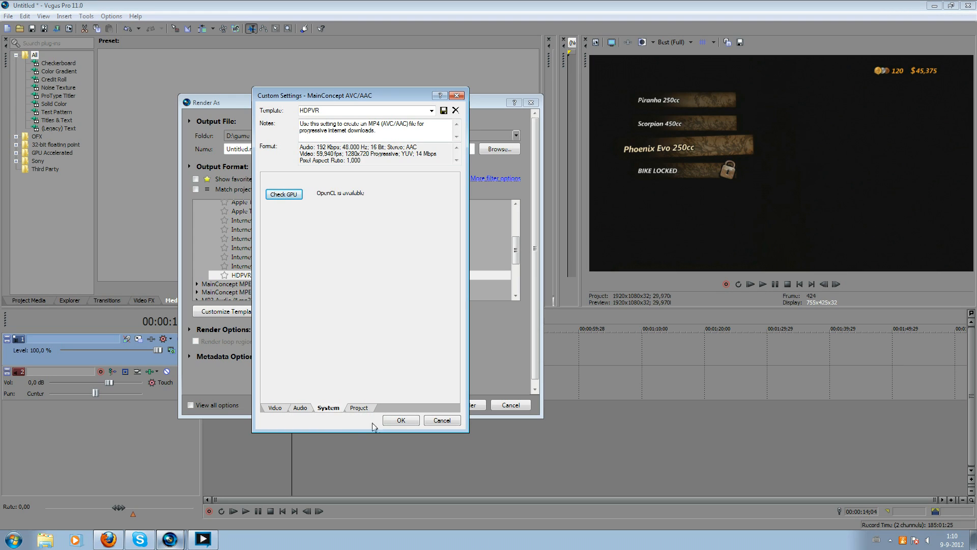
Accept the HDPVR template settings and render the project to Untitled.mp4
{"action": "left_click", "coordinate": [281, 410]}
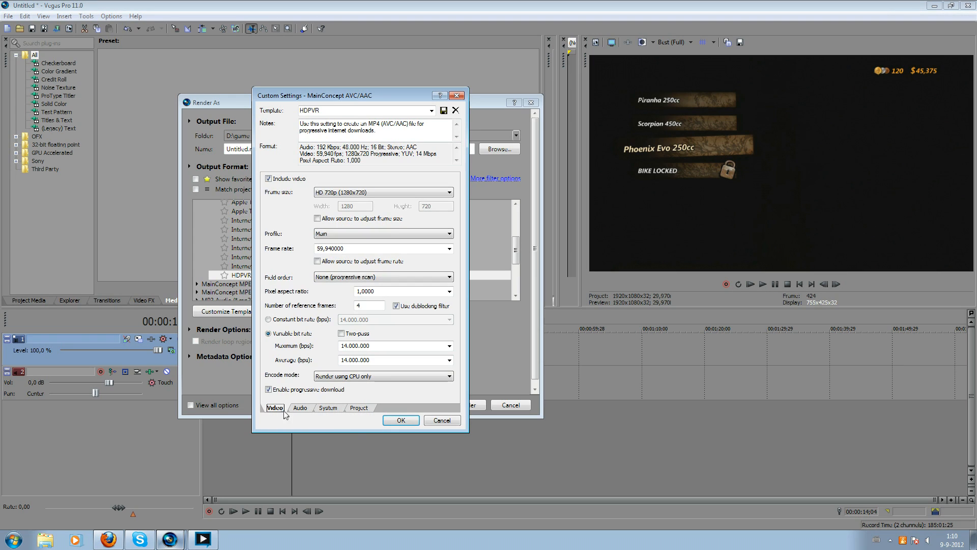
{"action": "left_click", "coordinate": [401, 420]}
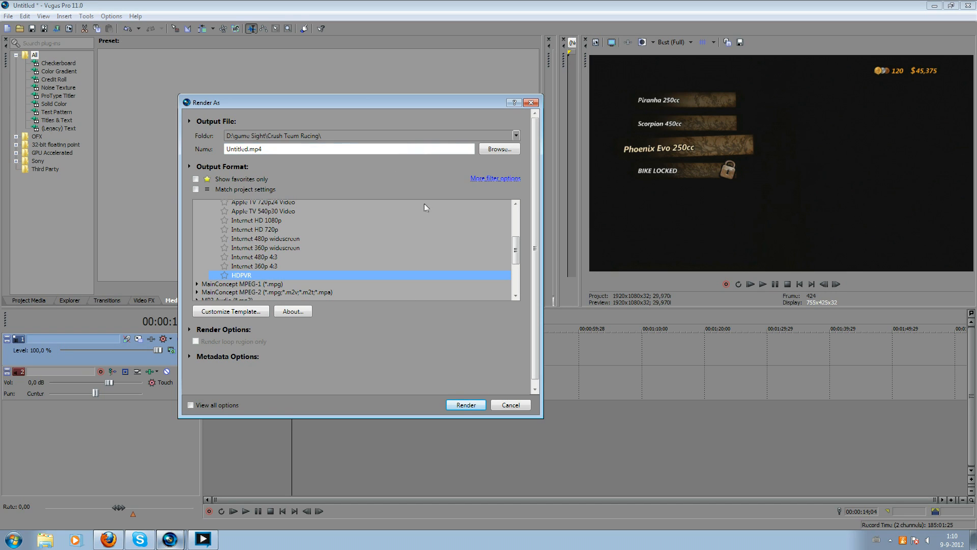
{"action": "left_click", "coordinate": [465, 403]}
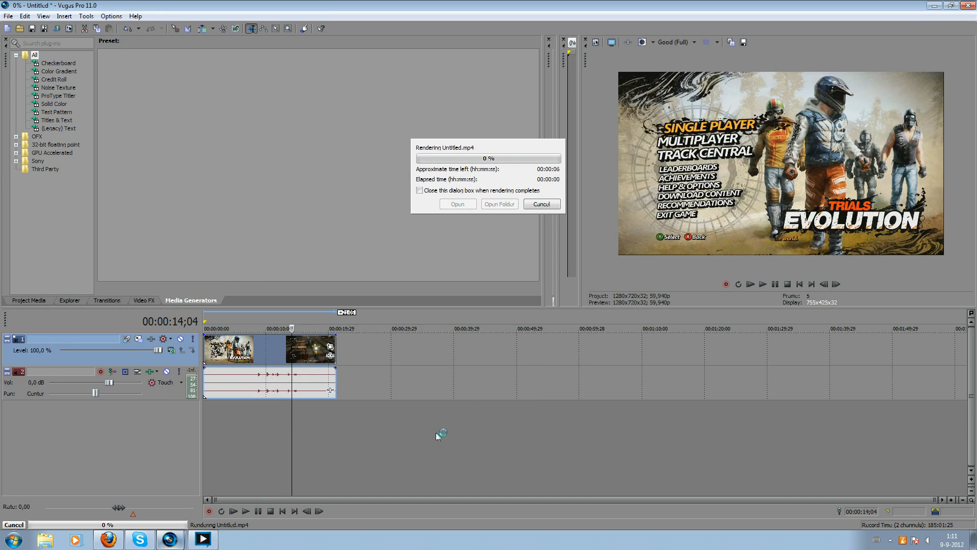